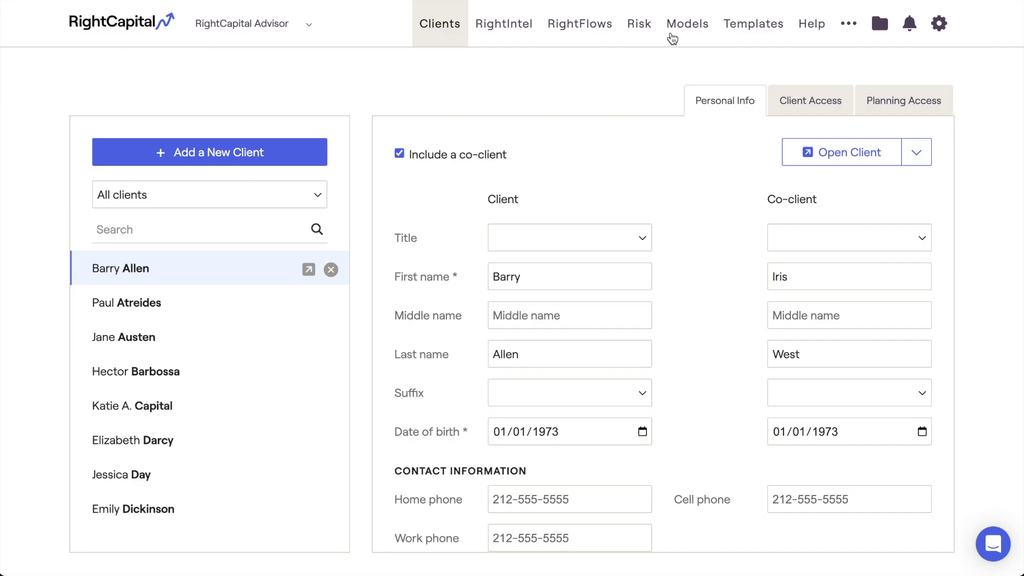
Go through the Glide, Scenarios and Vesting models to the Retirement Spending strategies.
click(672, 37)
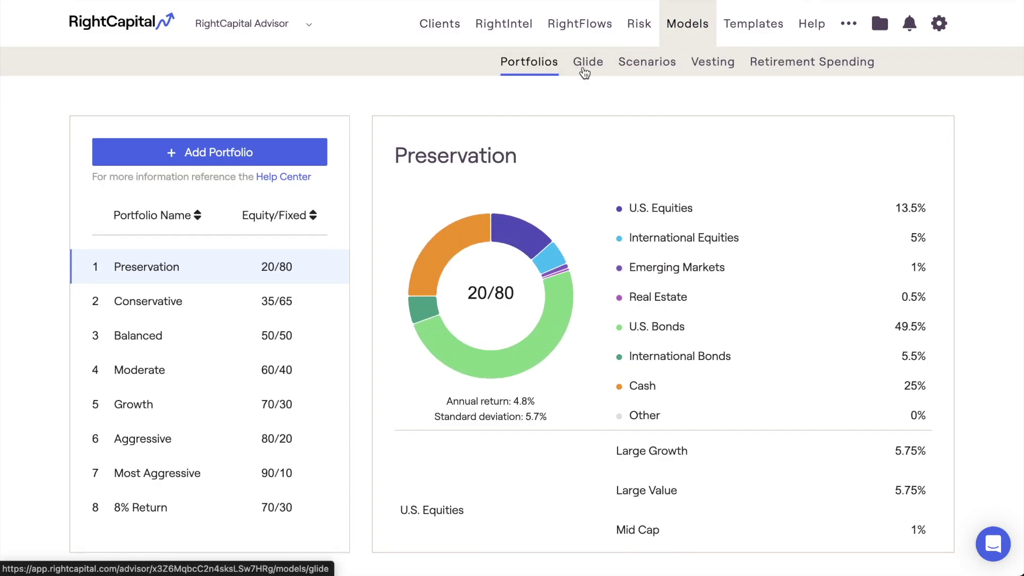
click(585, 73)
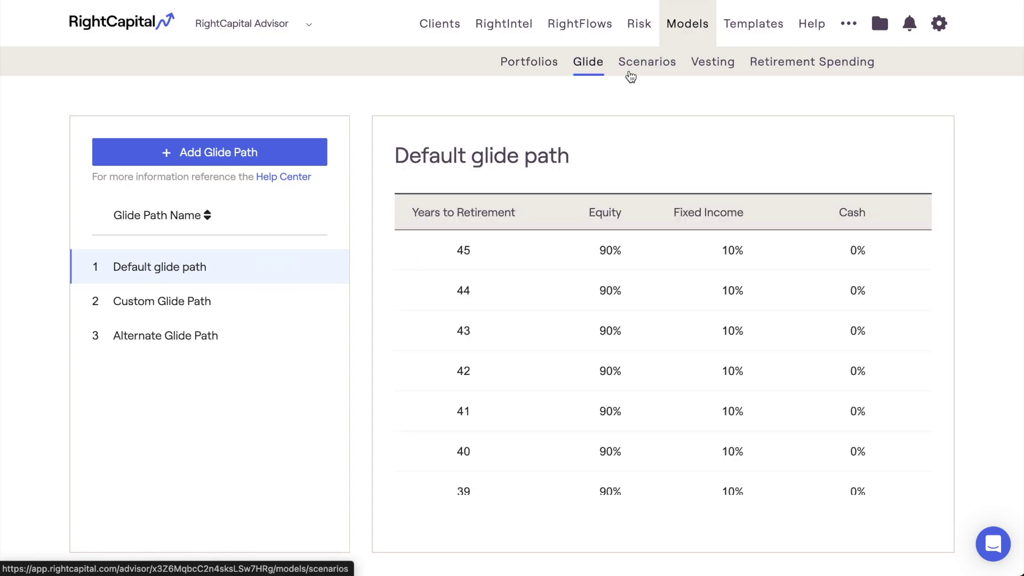
click(636, 77)
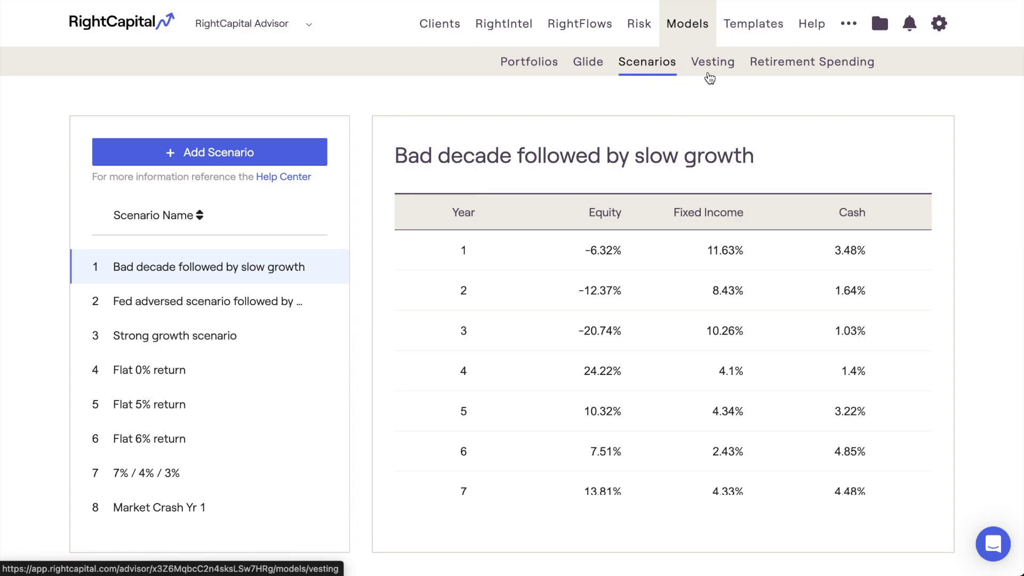
click(710, 78)
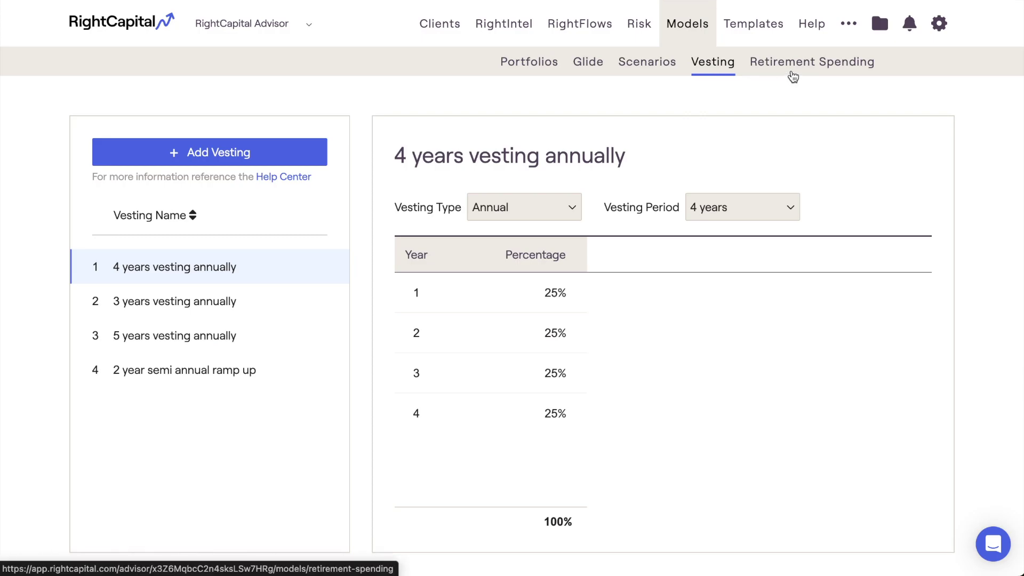
click(791, 77)
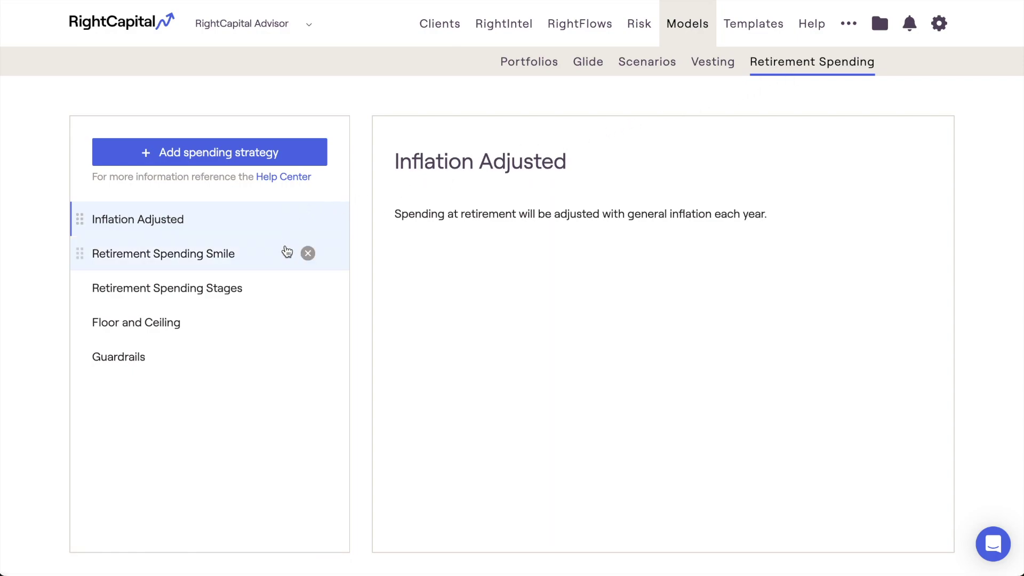
Review the Spending Smile, Stages, Floor and Ceiling, and Guardrails strategies, then return to Inflation Adjusted.
click(286, 255)
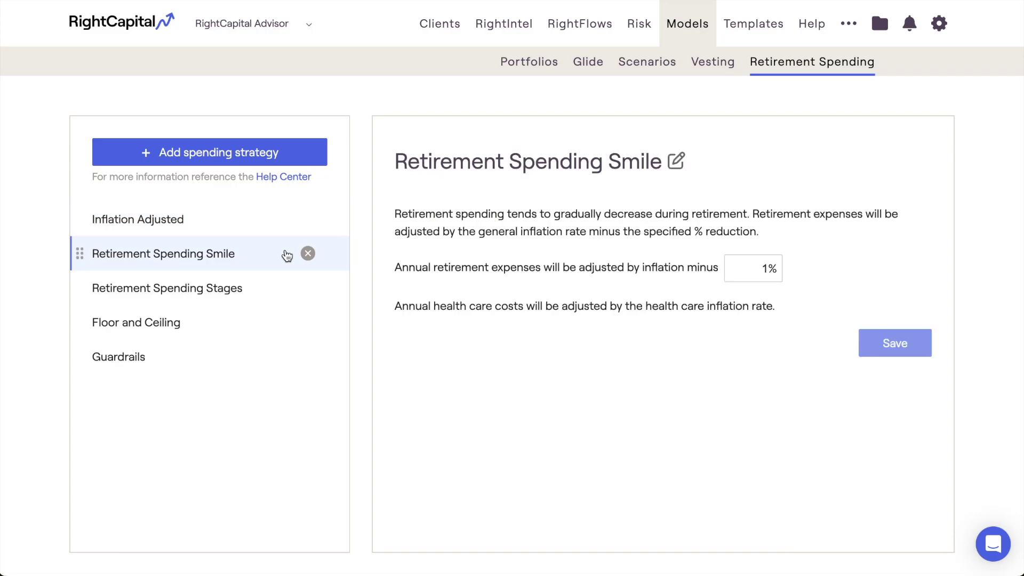
click(283, 286)
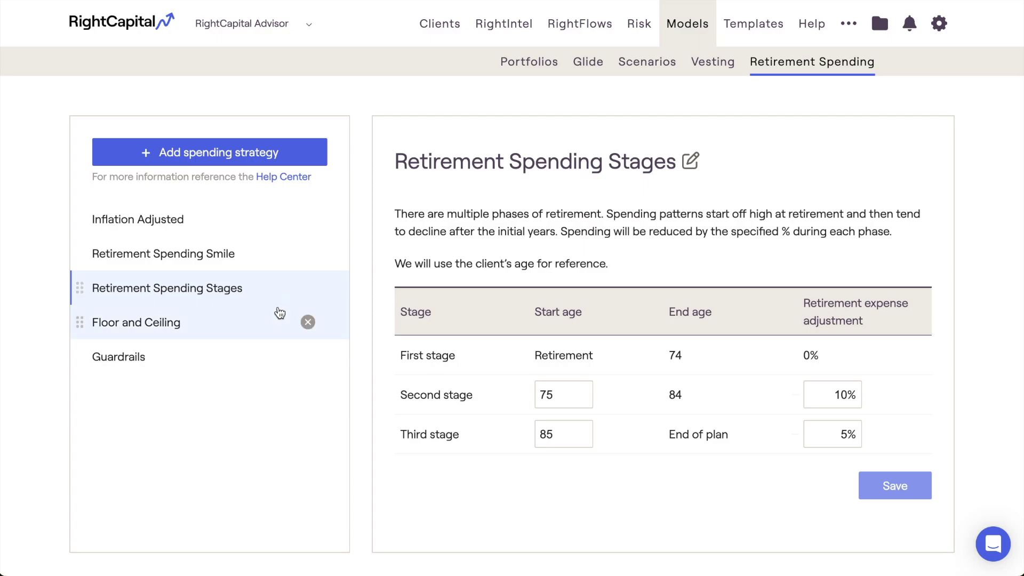
click(279, 315)
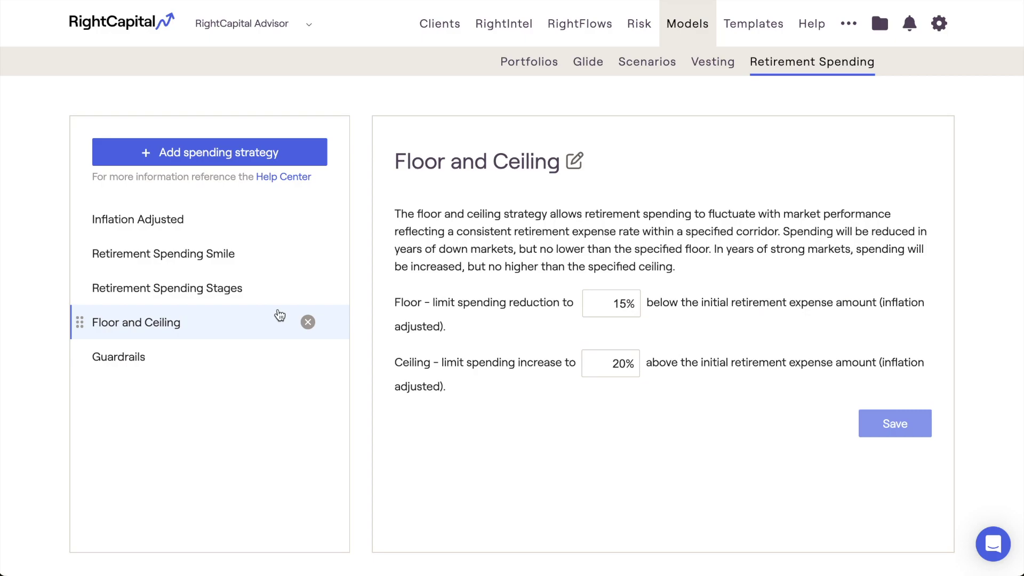
click(275, 354)
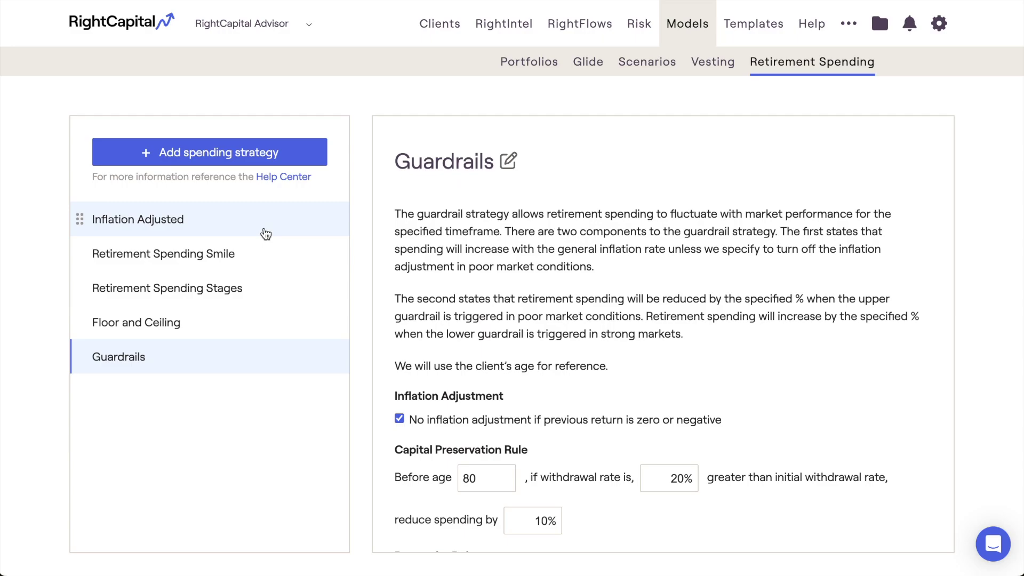
click(266, 234)
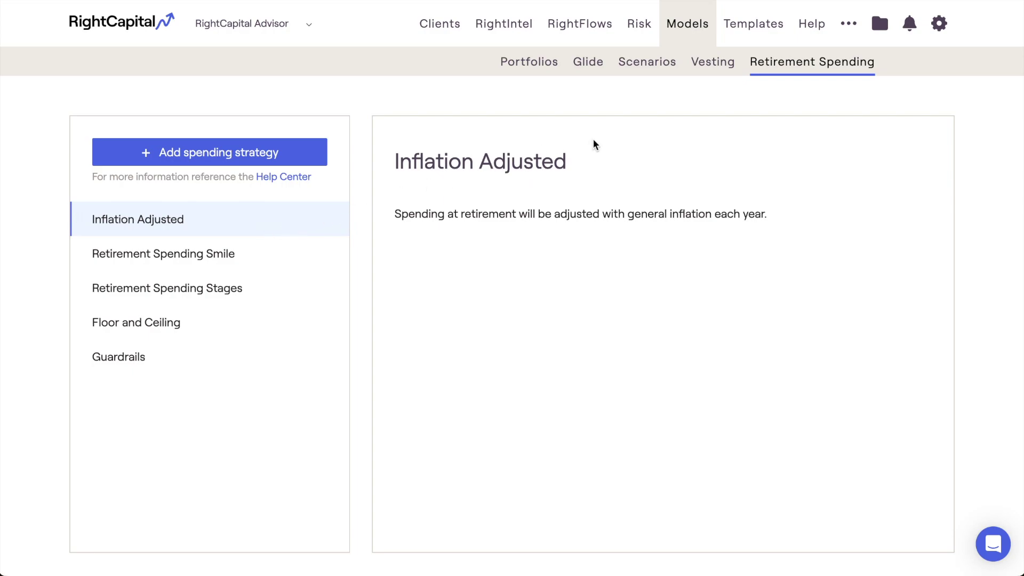
Reopen the Retirement Spending Smile strategy, which adjusts expenses by inflation minus 1%.
mouse_move(844, 34)
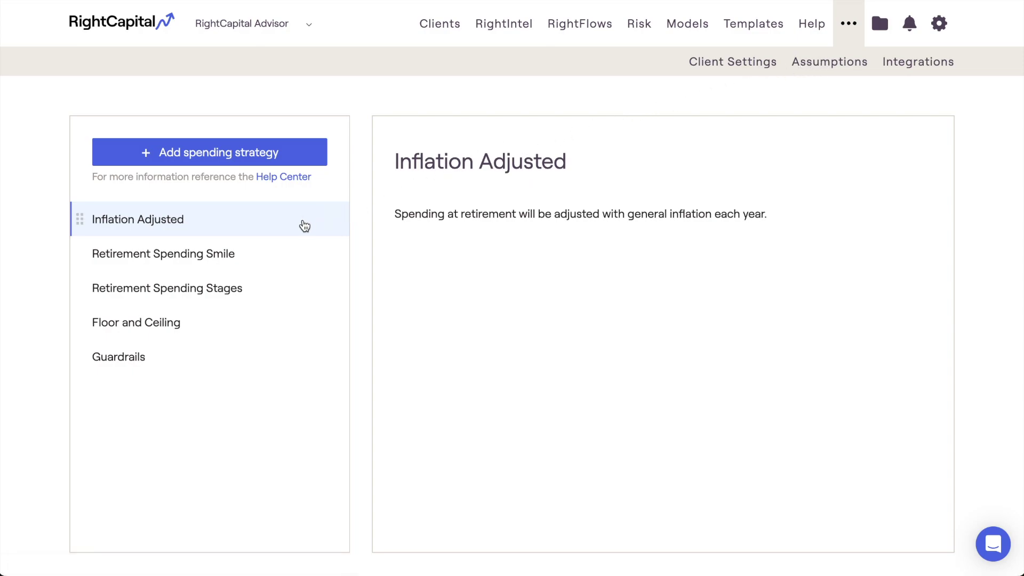
click(271, 258)
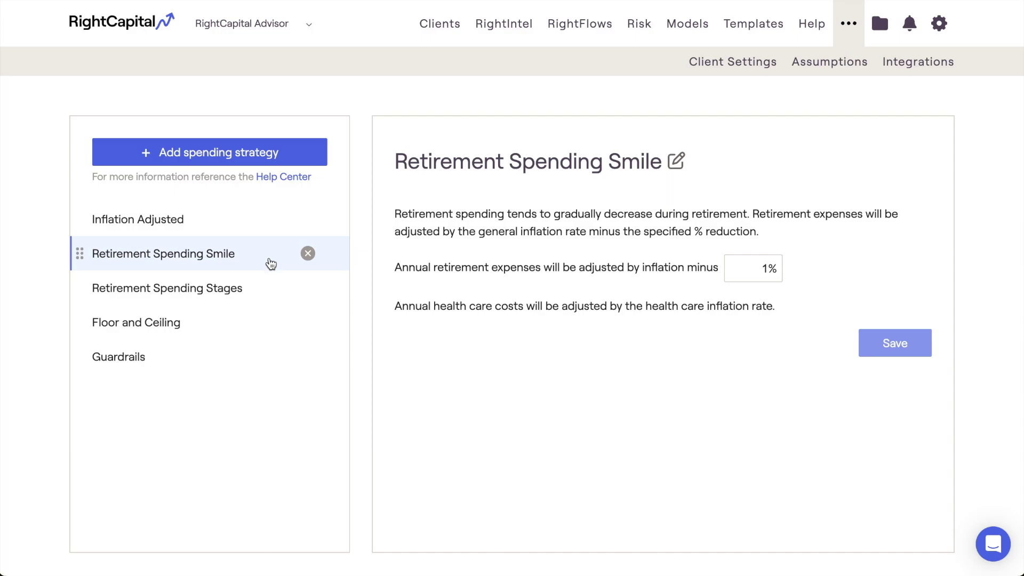
Review the Stages table from Retirement to End of plan, then show Floor and Ceiling's 15%/20% limits.
click(271, 291)
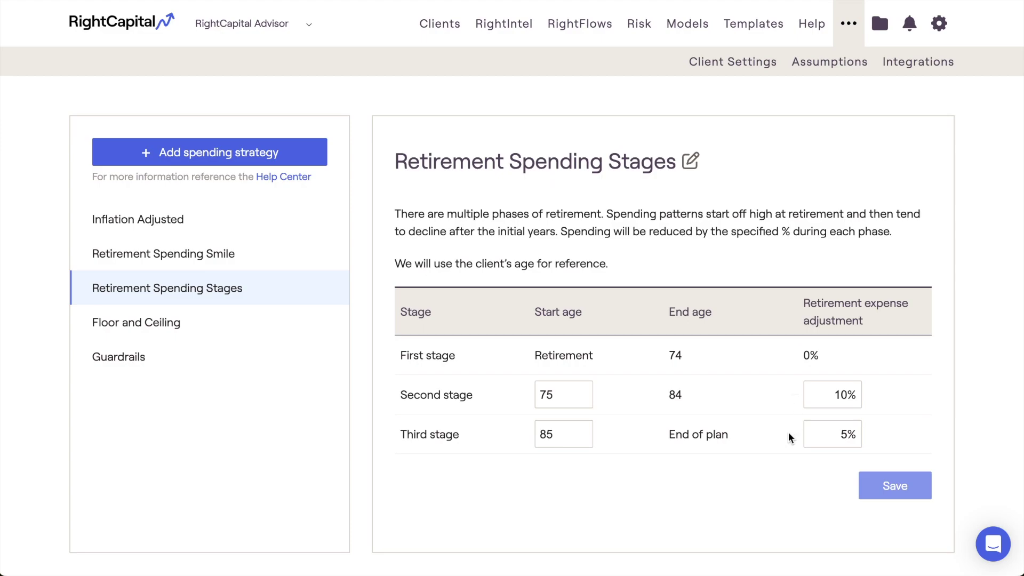
drag(597, 356, 534, 361)
drag(665, 433, 729, 435)
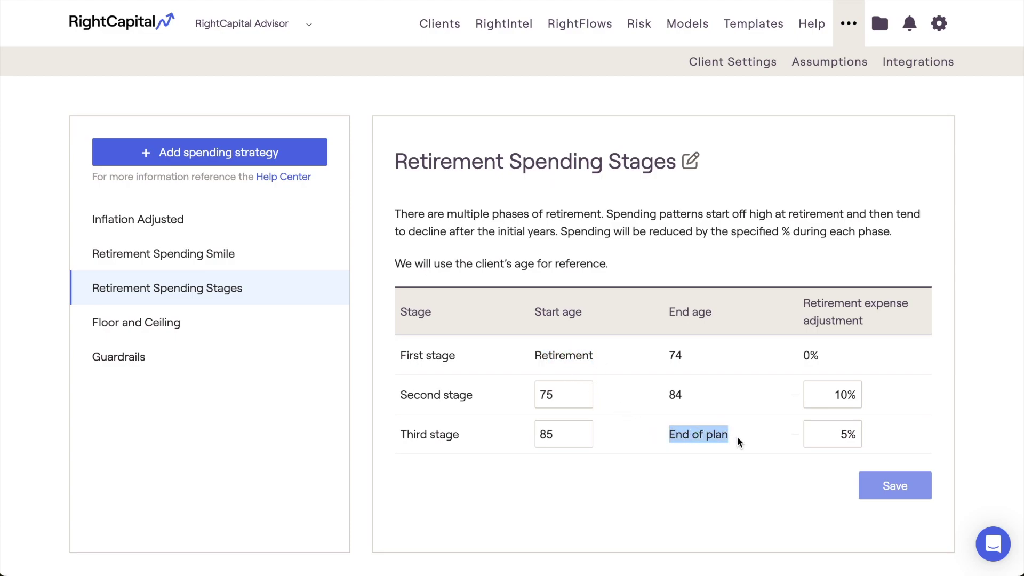
click(737, 437)
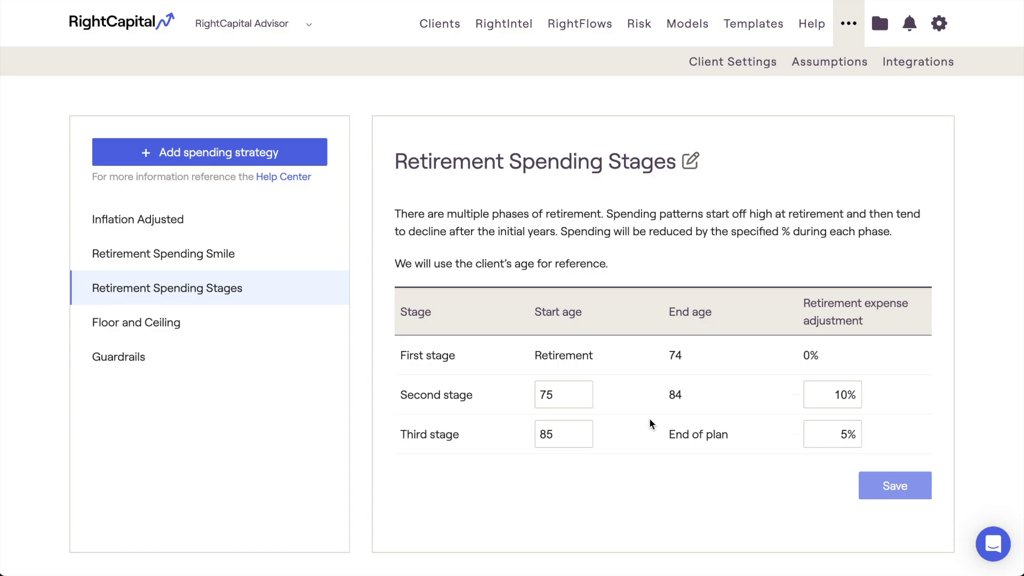
click(259, 335)
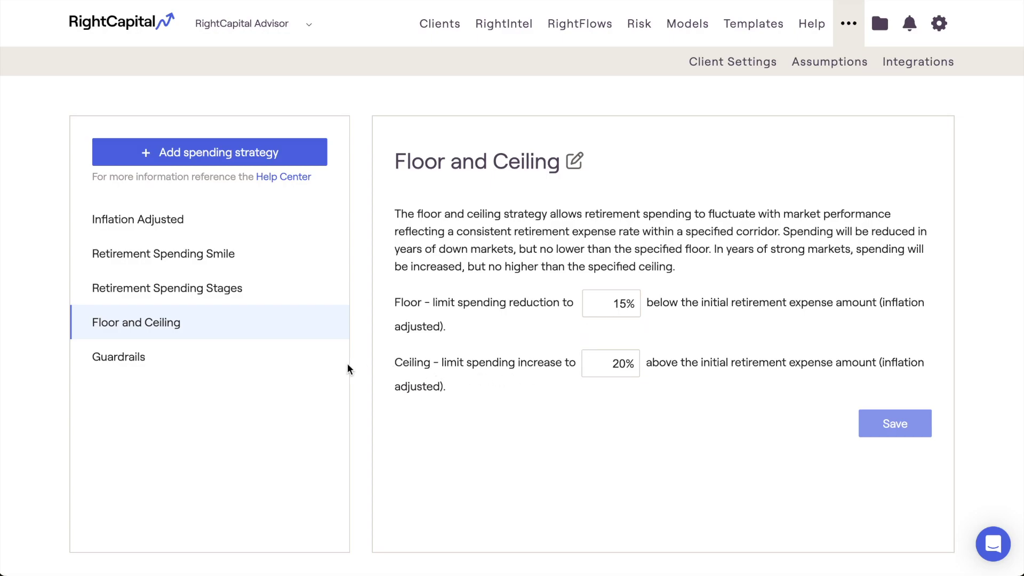
Open Guardrails and scroll through its Capital Preservation Rule and Prosperity Rule settings.
click(276, 368)
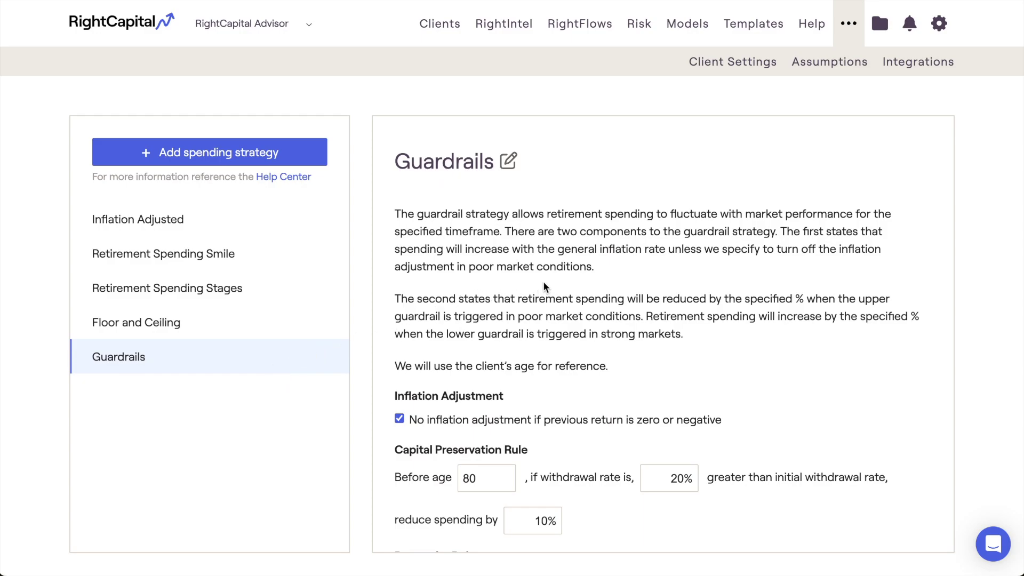
scroll(543, 283, down, 2)
scroll(544, 286, down, 2)
scroll(543, 283, down, 2)
scroll(544, 283, down, 2)
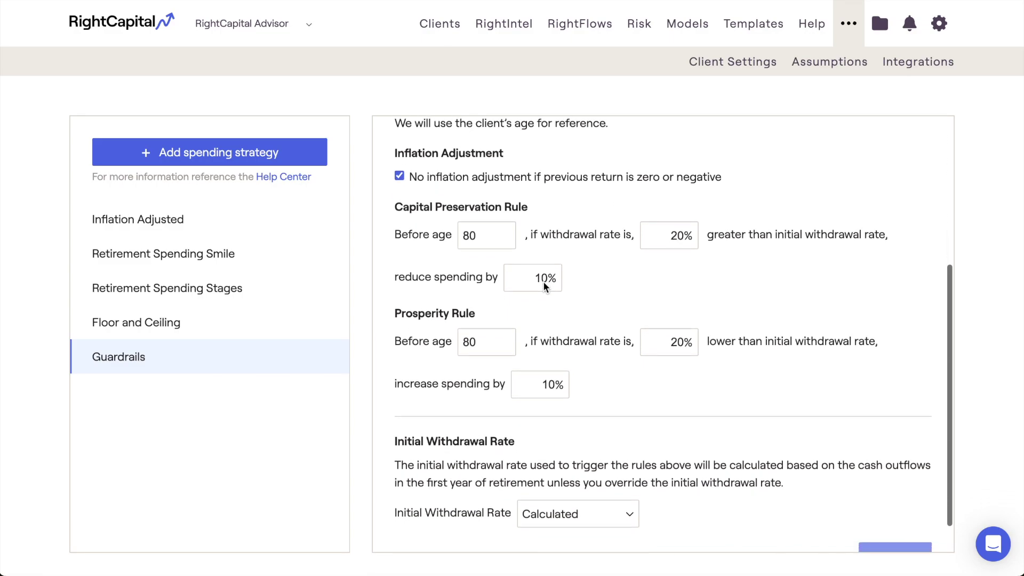
scroll(543, 281, down, 1)
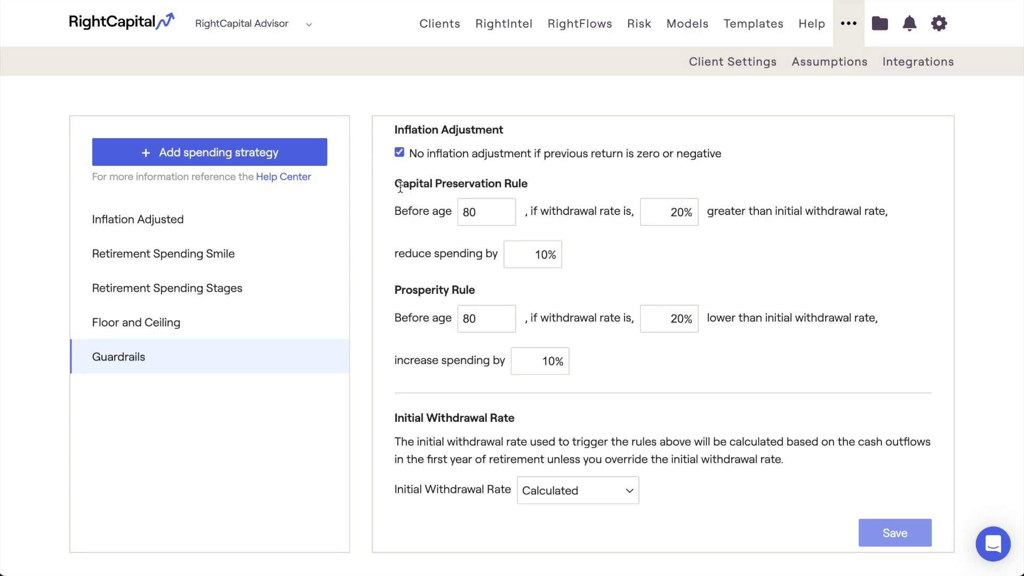
drag(392, 182, 527, 176)
click(532, 178)
drag(394, 290, 478, 290)
click(478, 290)
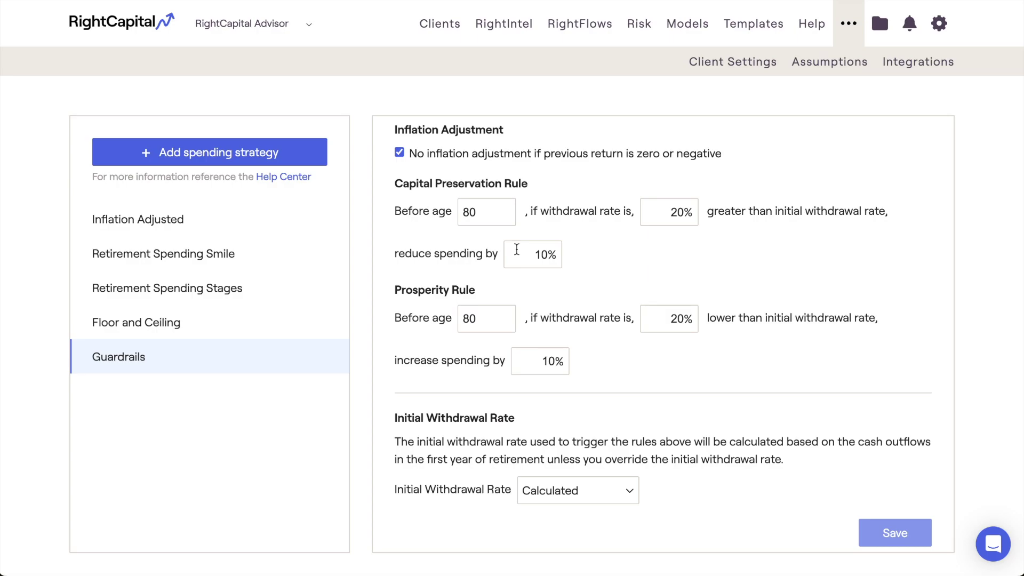
Add a new spending strategy and rename it 'Custom Spending Strategy'.
click(299, 163)
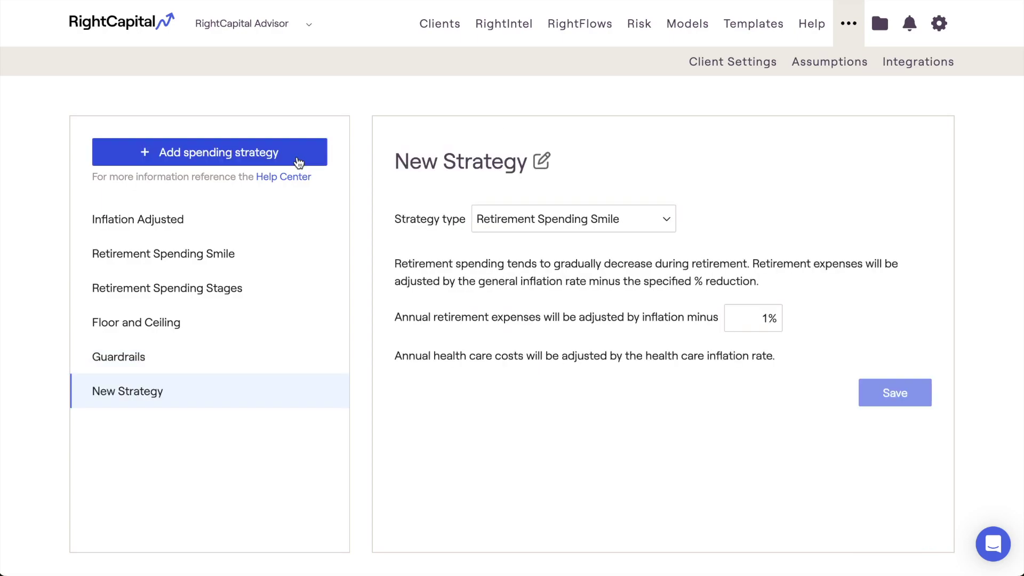
click(540, 165)
double_click(416, 161)
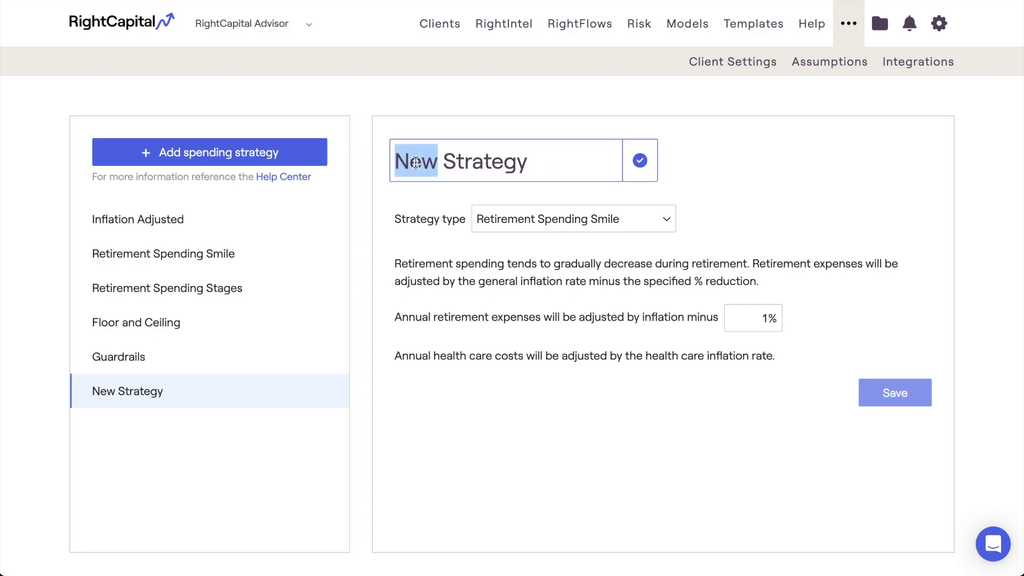
text(Custom Spend)
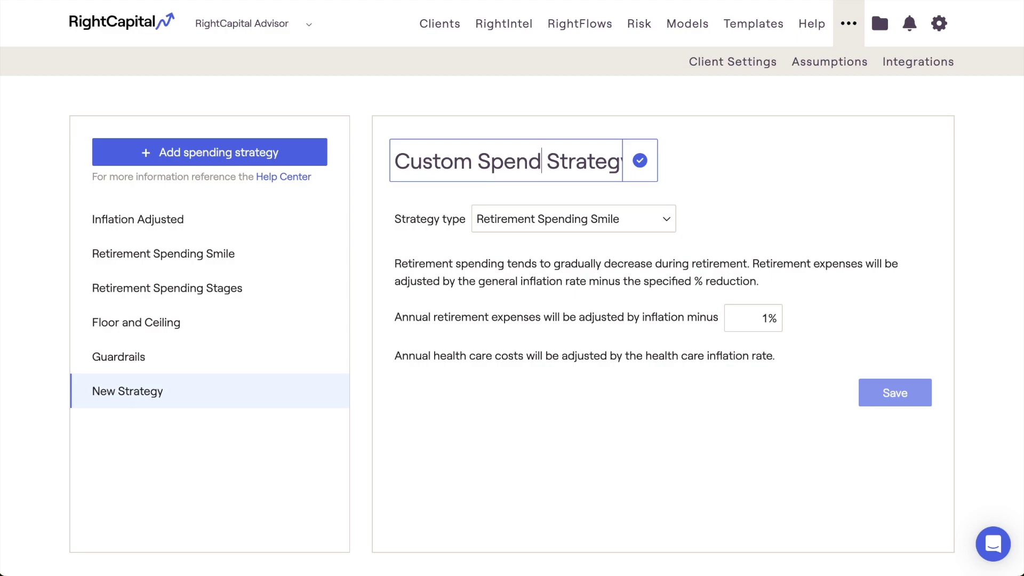
text(ing)
key(Return)
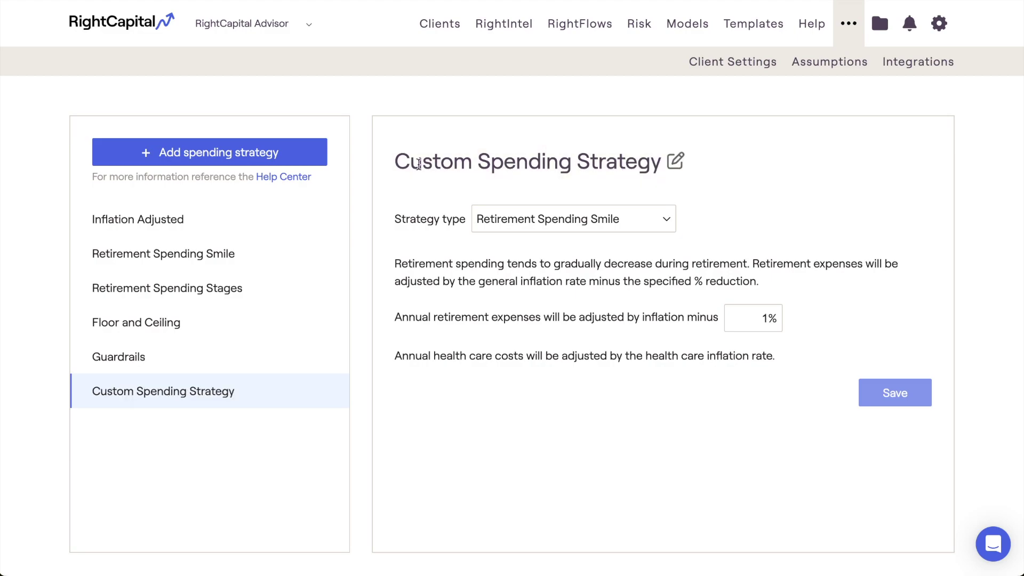
Set the strategy type to Retirement Spending Stages.
drag(395, 220, 466, 221)
click(633, 226)
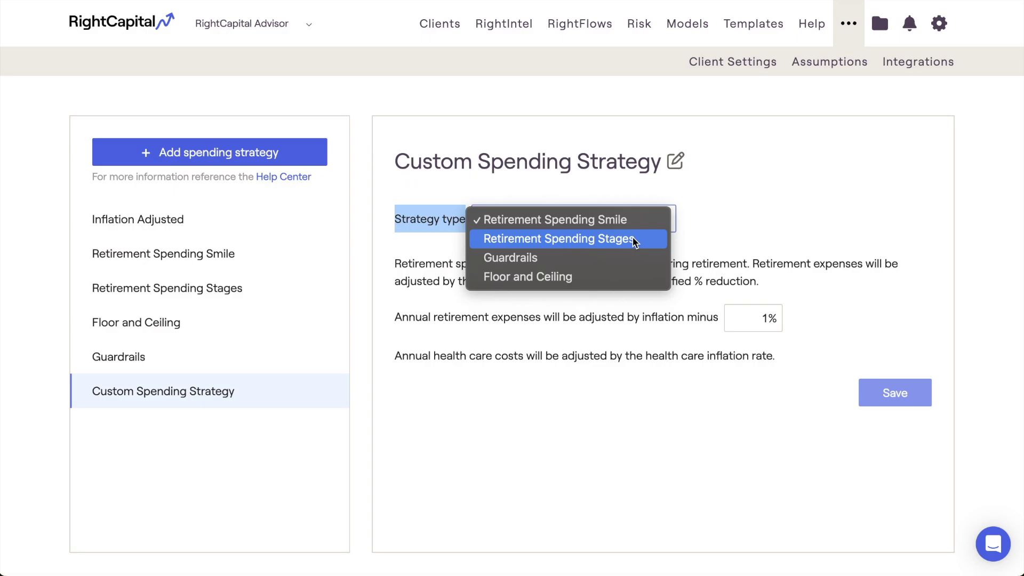
click(635, 239)
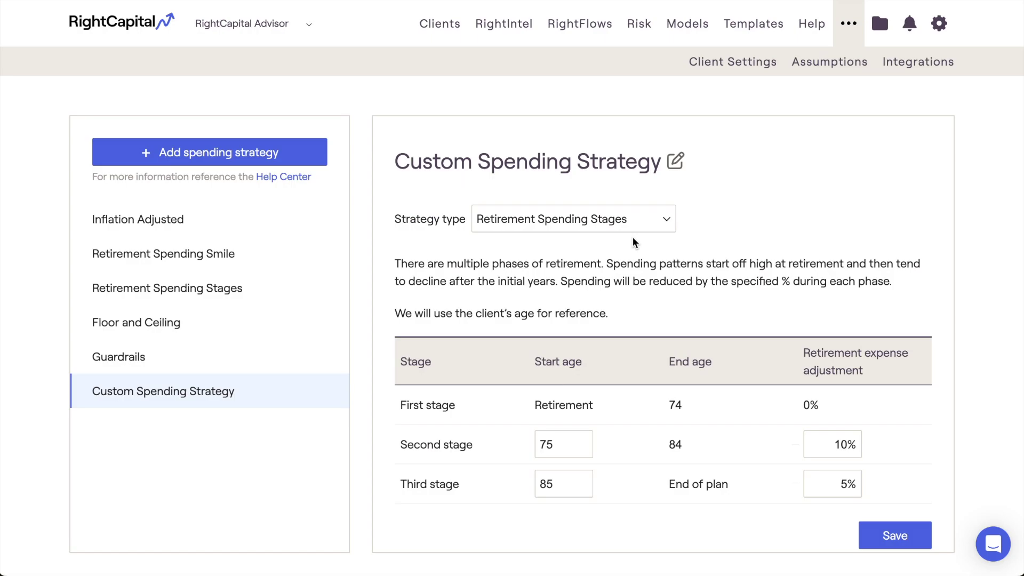
Change the second and third stage start ages to 73 and 83.
scroll(633, 241, down, 1)
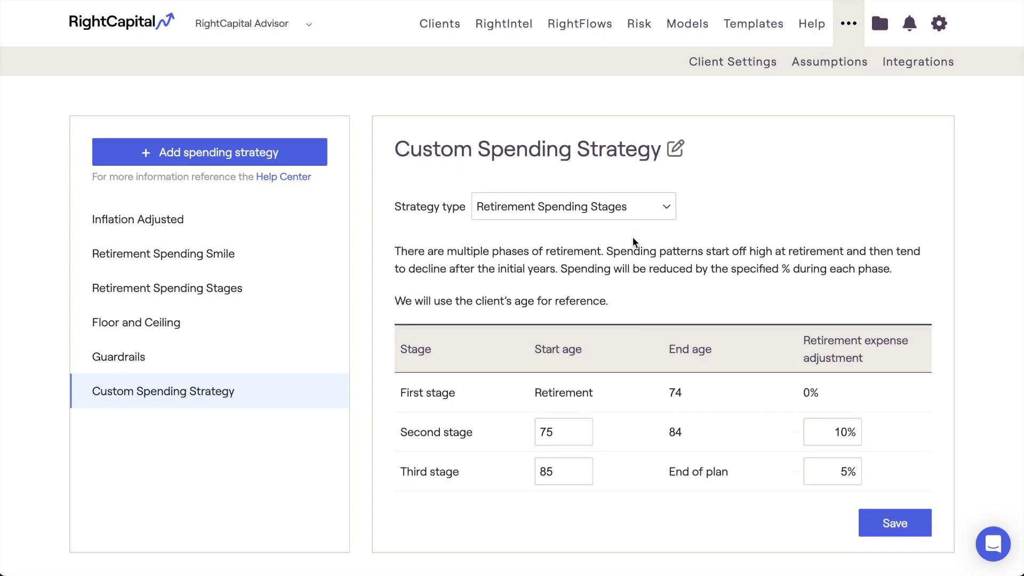
click(552, 430)
key(BackSpace)
text(3)
click(559, 476)
key(BackSpace)
text(3)
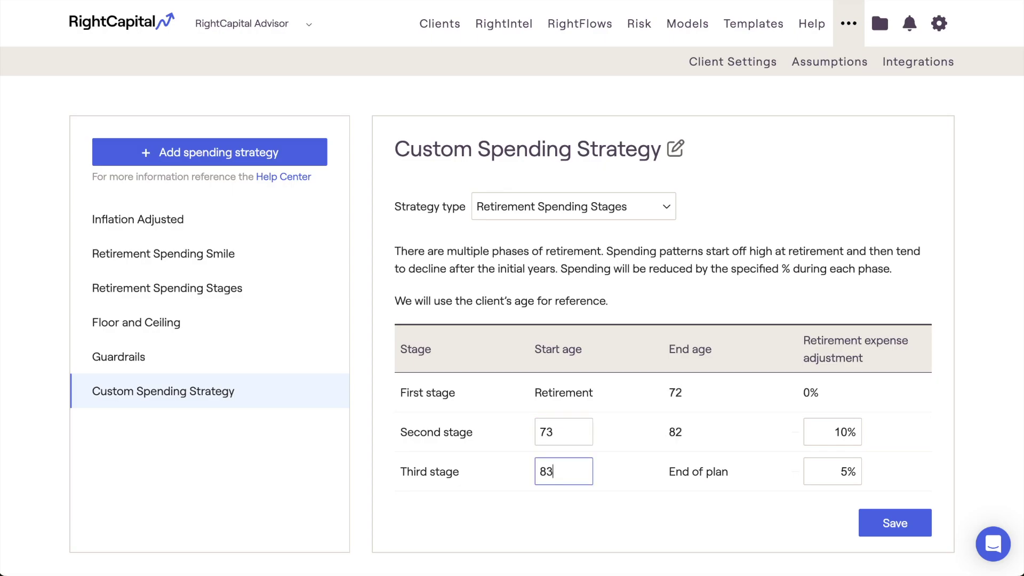
Set the stage spending reductions to 8% and 3%, save the strategy, and go to Clients.
click(854, 433)
text(8)
click(828, 471)
key(BackSpace)
text(3)
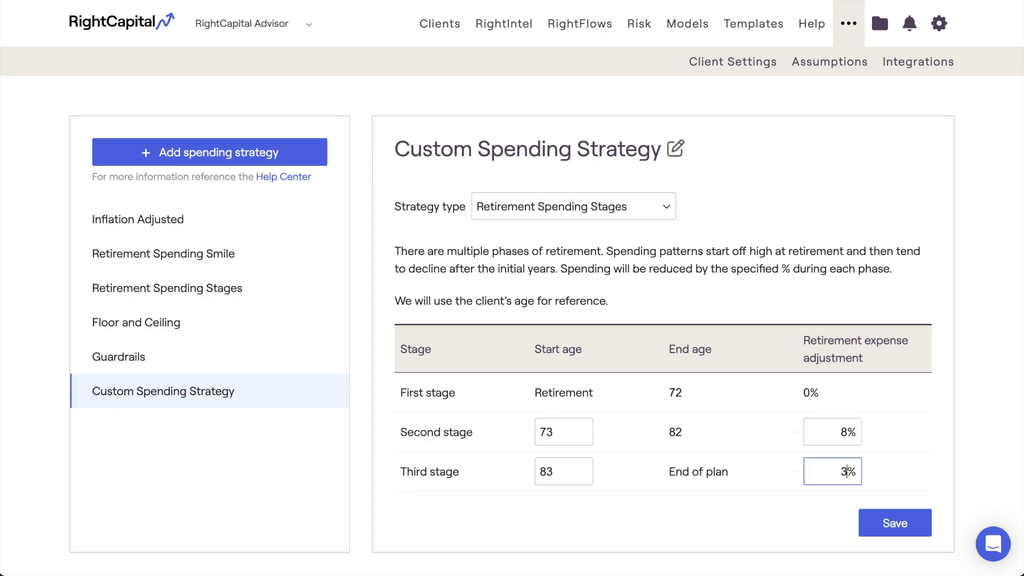
click(873, 526)
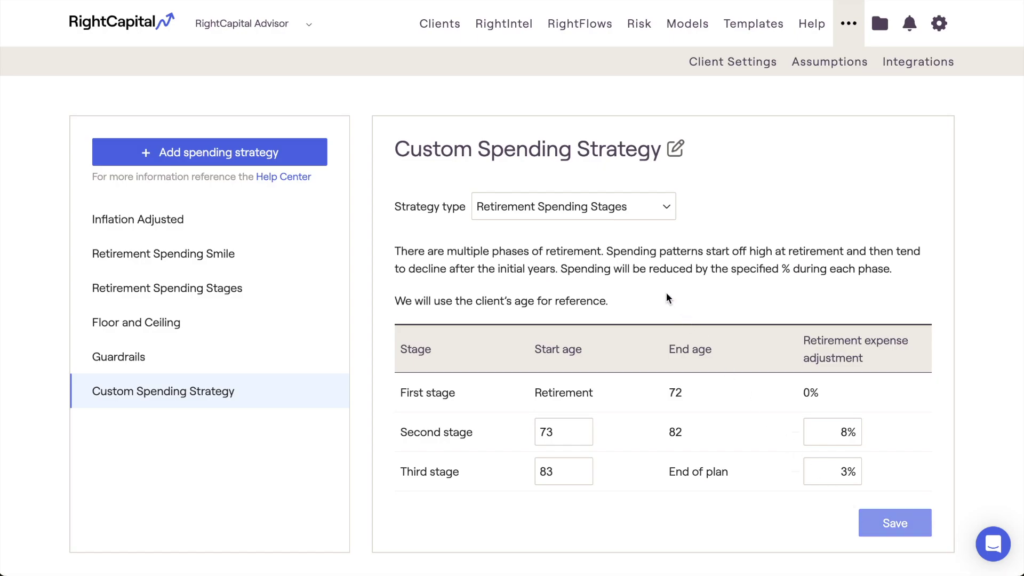
click(447, 30)
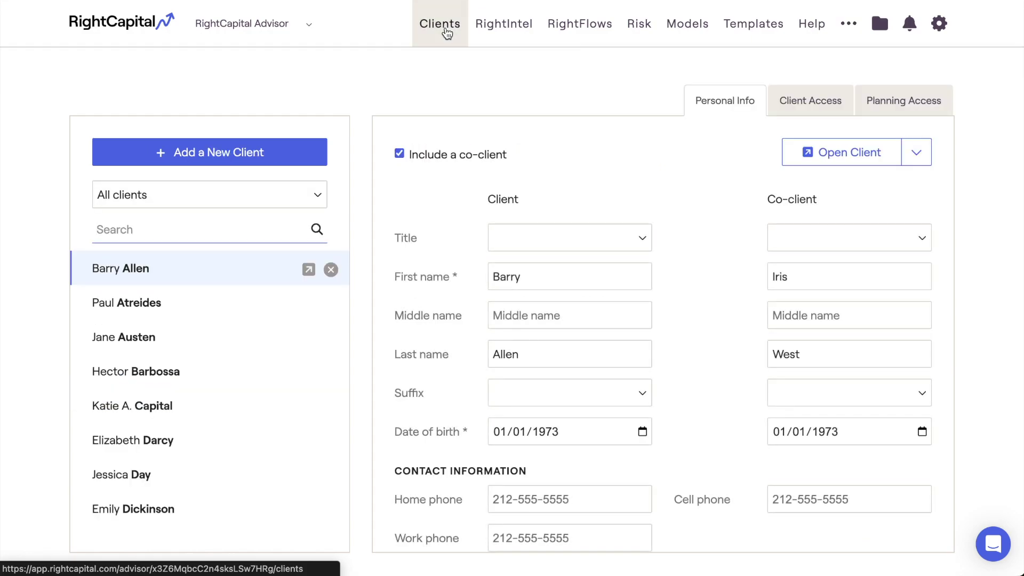
Open the client's plan and go to Profile > Goals.
click(307, 269)
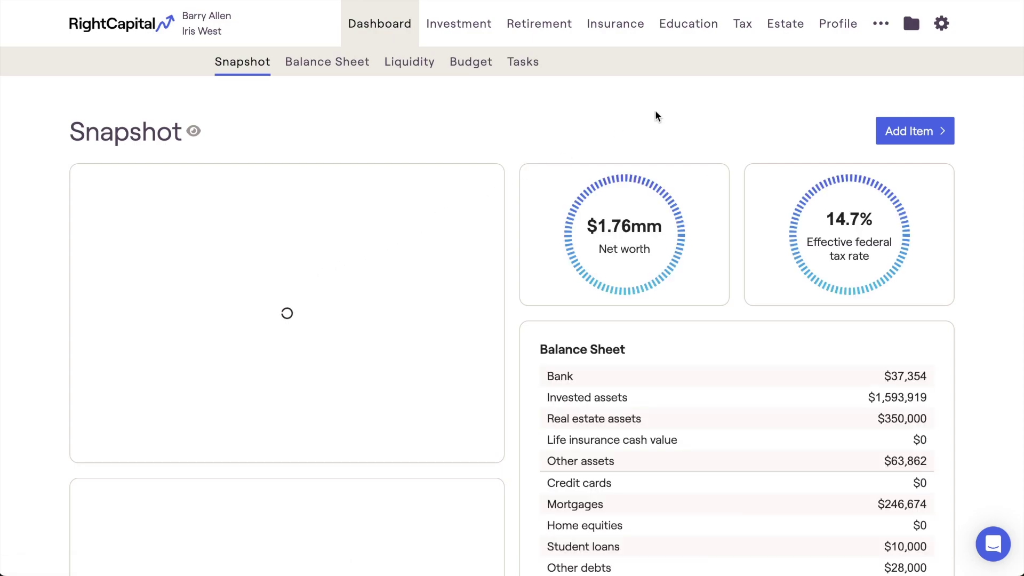
click(835, 32)
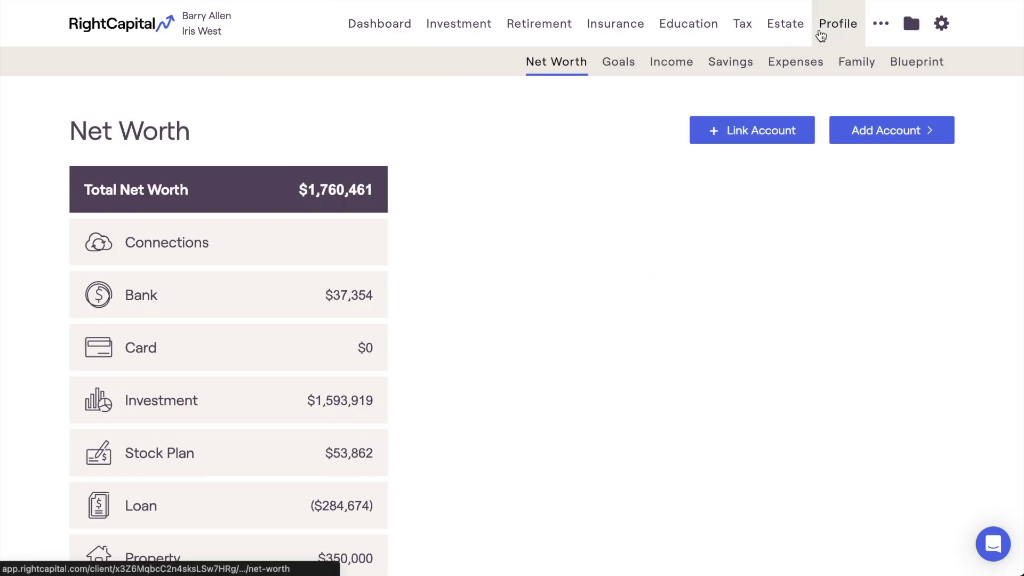
click(628, 73)
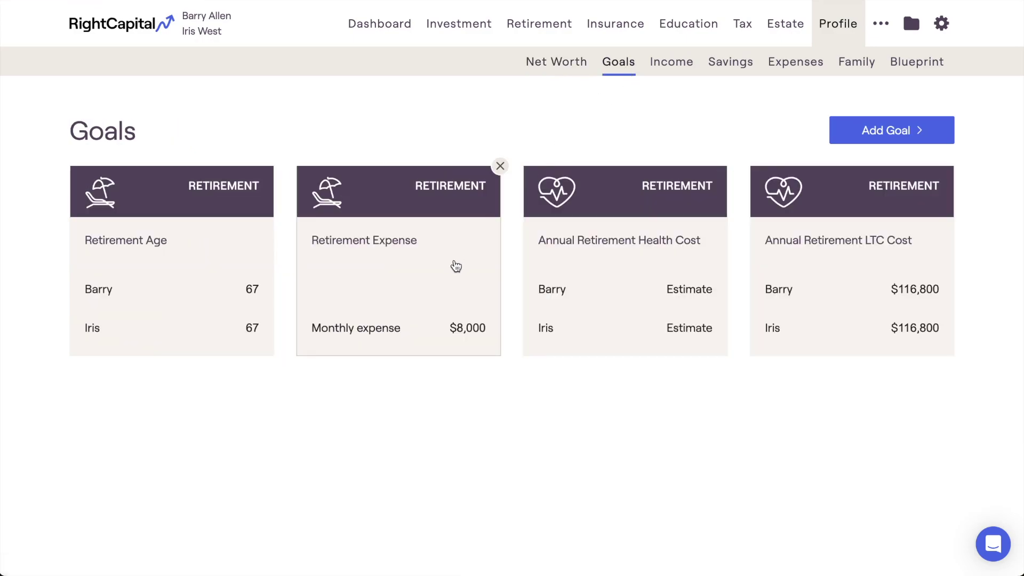
Choose Custom Spending Strategy for the Retirement Expense goal and save it.
click(456, 265)
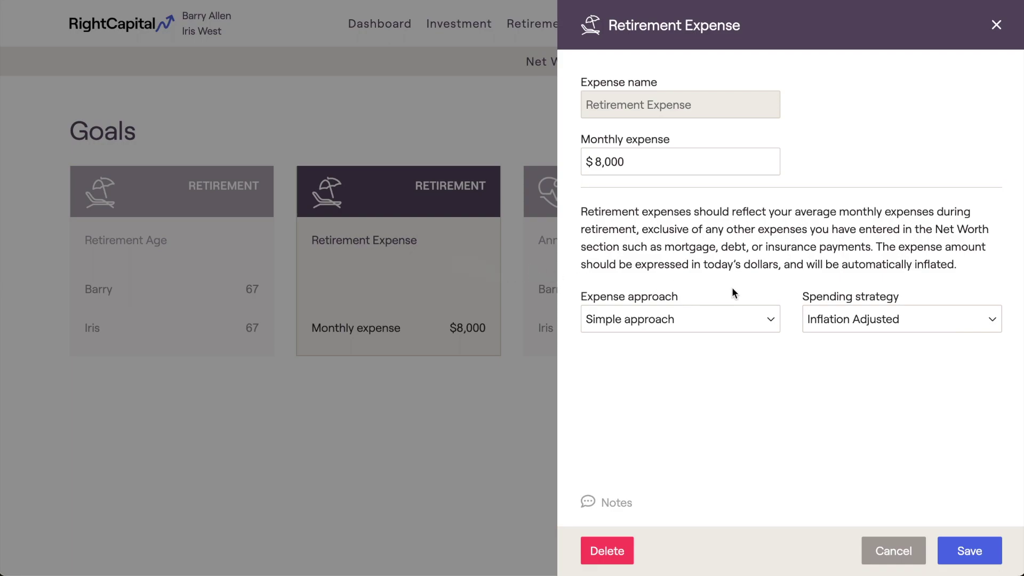
click(917, 322)
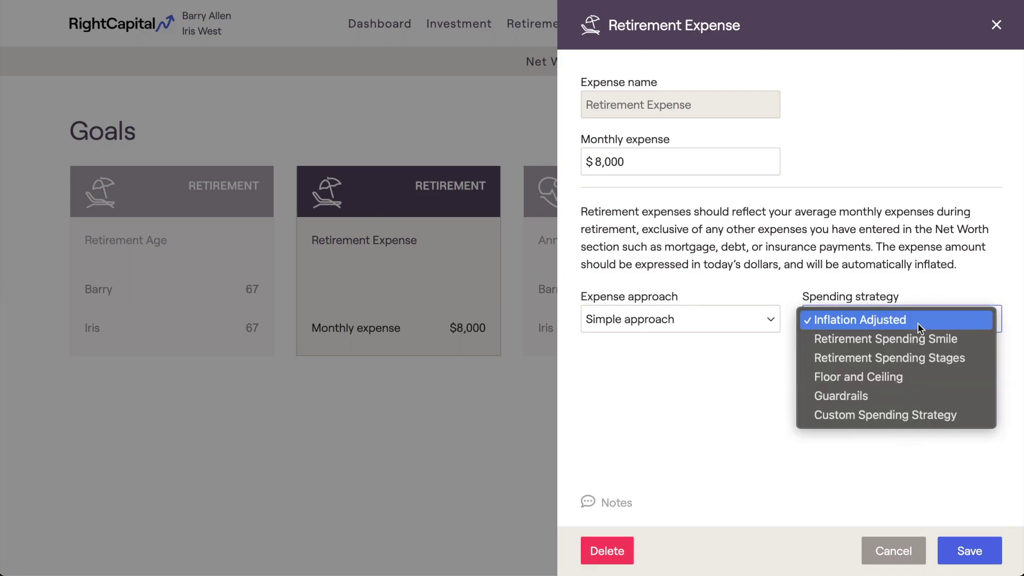
click(922, 415)
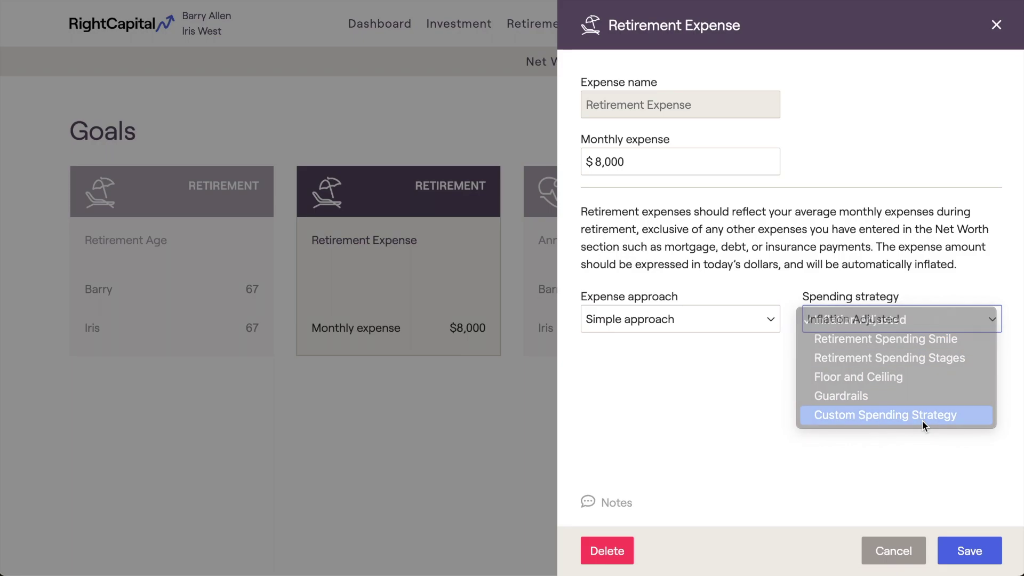
click(955, 558)
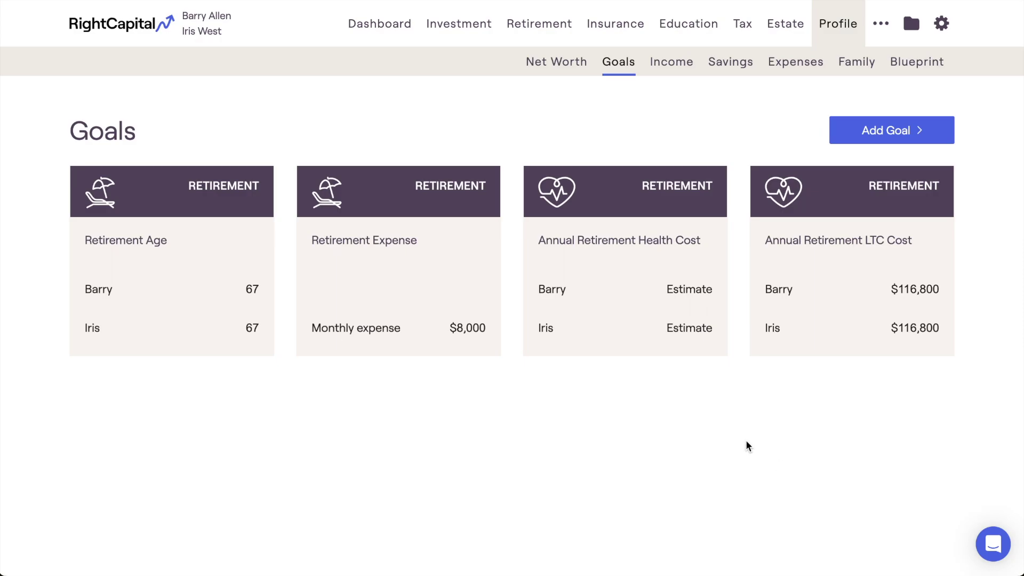
click(560, 28)
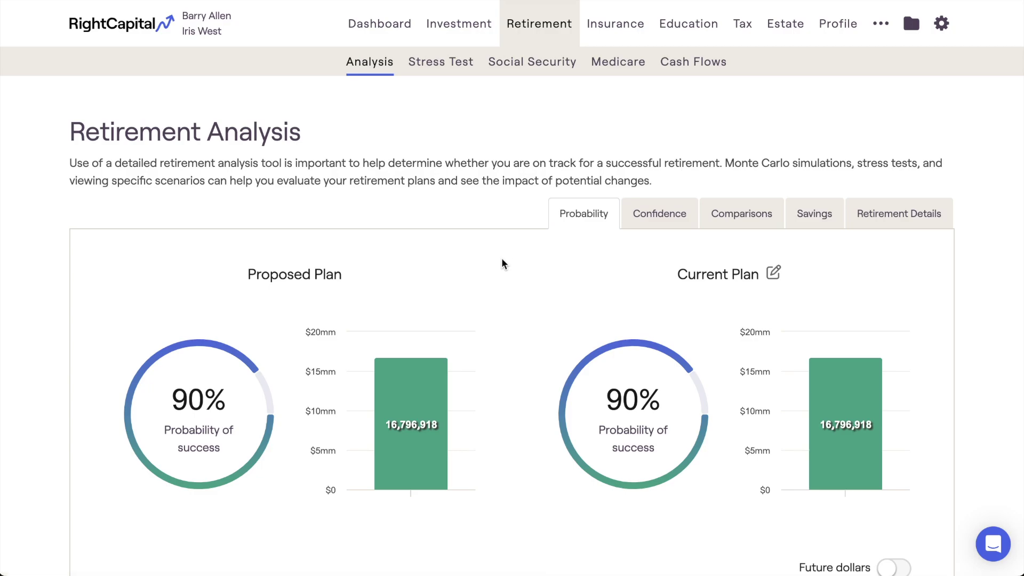
Switch the proposed plan's Retirement Spending action item to Retirement Spending Stages and refresh the projection.
scroll(502, 264, down, 2)
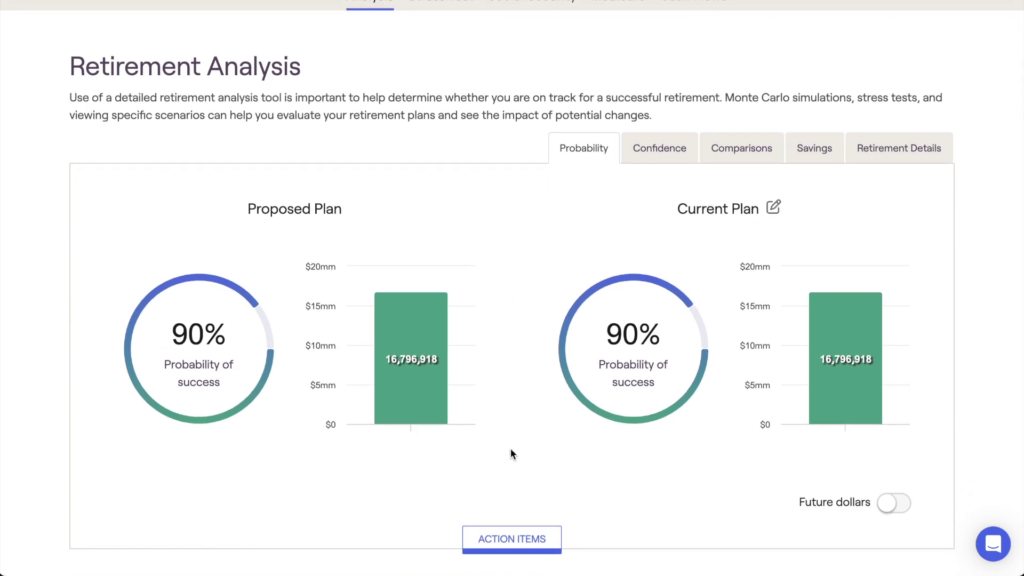
click(512, 532)
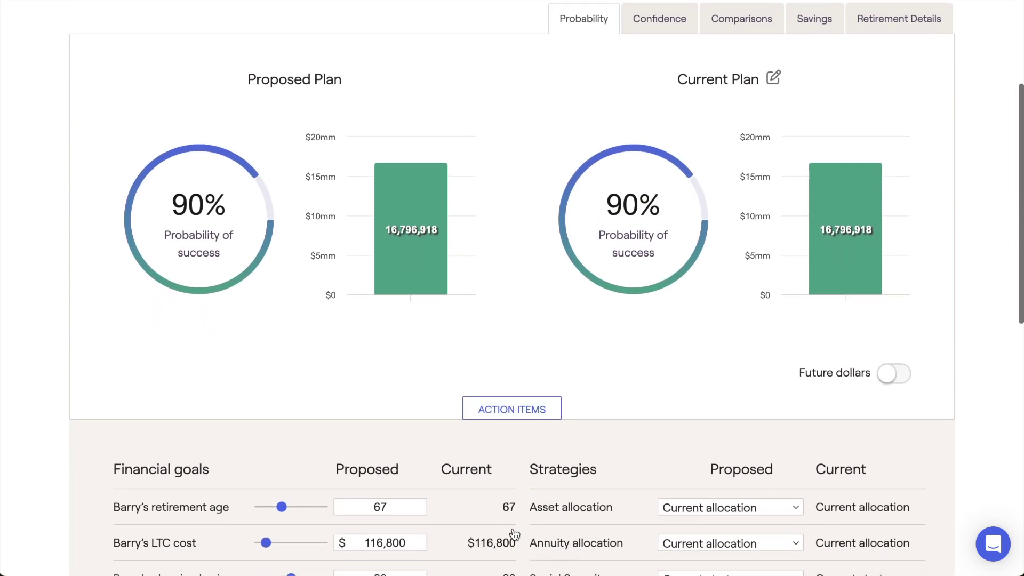
scroll(513, 528, down, 6)
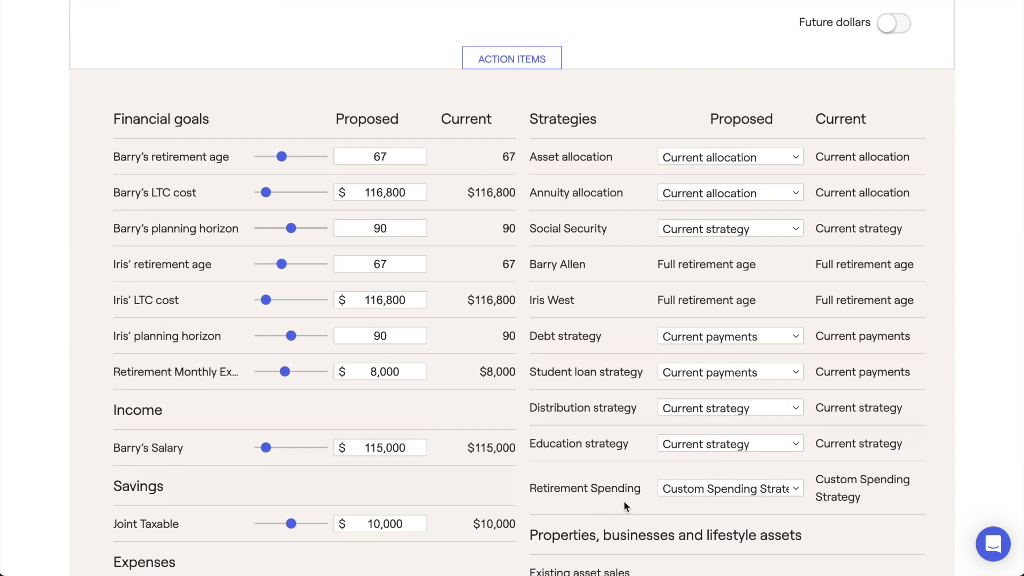
click(676, 489)
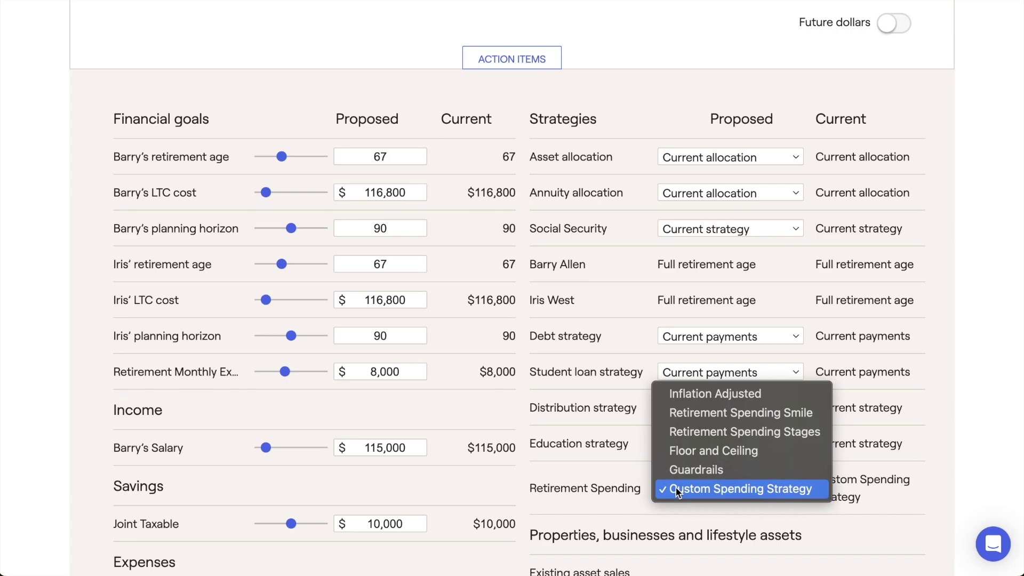
click(677, 431)
scroll(678, 436, down, 1)
scroll(678, 436, down, 3)
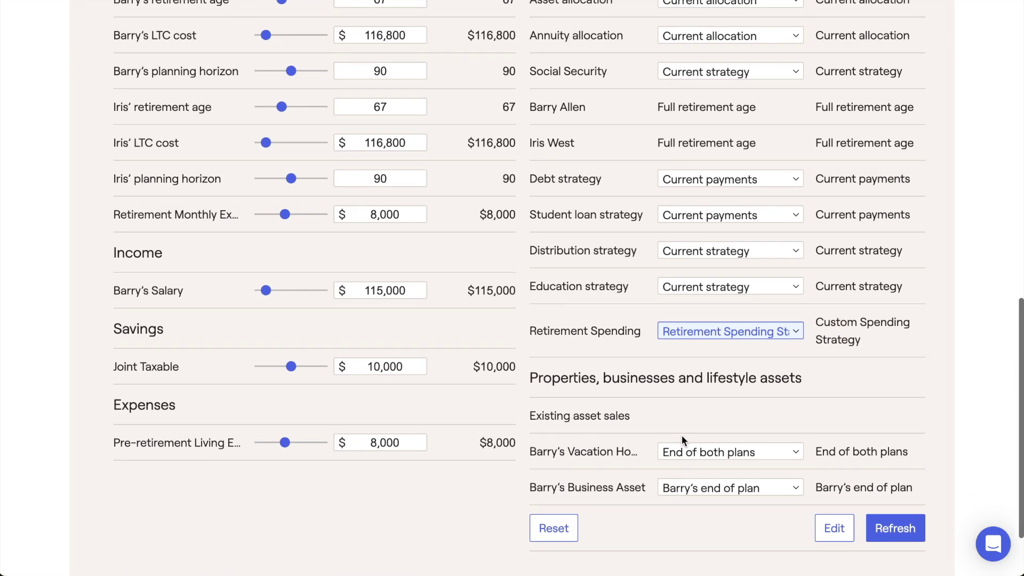
click(914, 521)
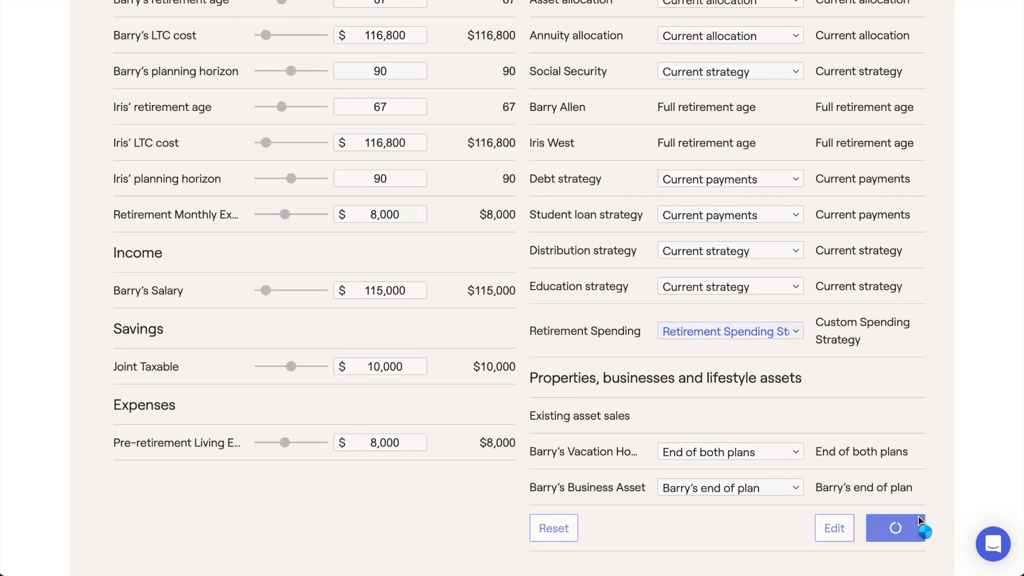
scroll(815, 399, up, 1)
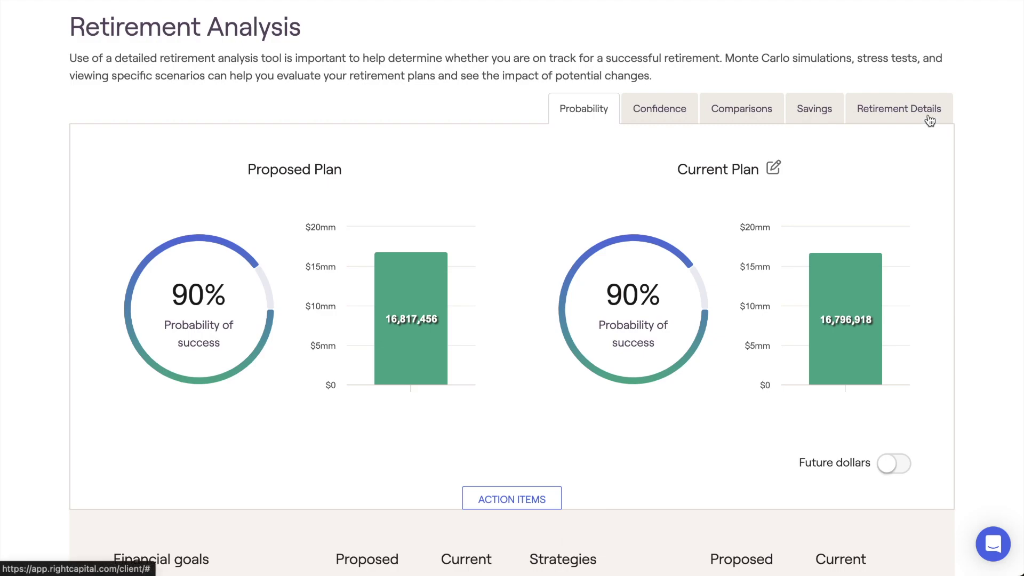
click(929, 119)
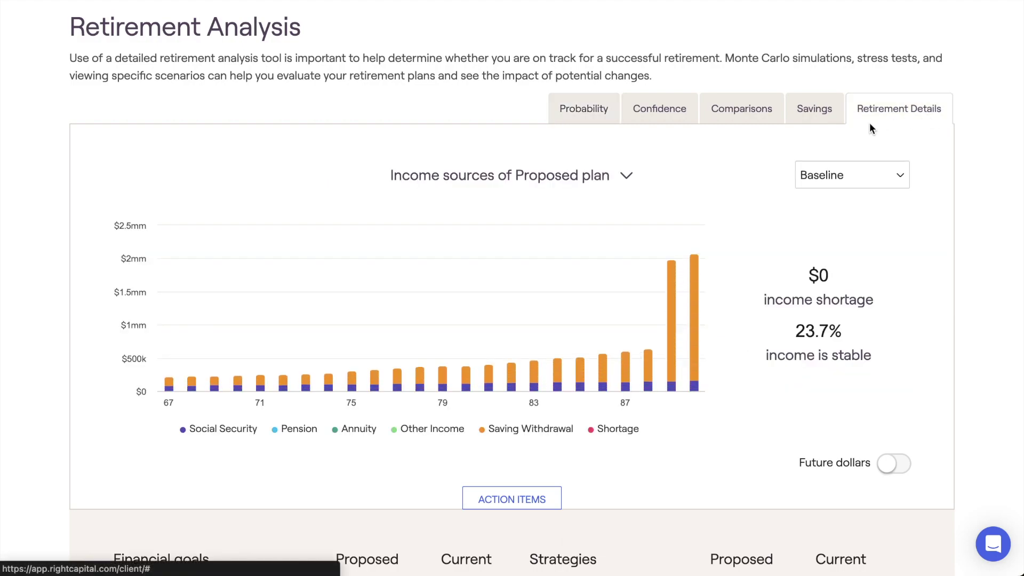
Chart the Proposed plan's retirement spending with only Retirement expense shown, then open the support chat.
click(625, 176)
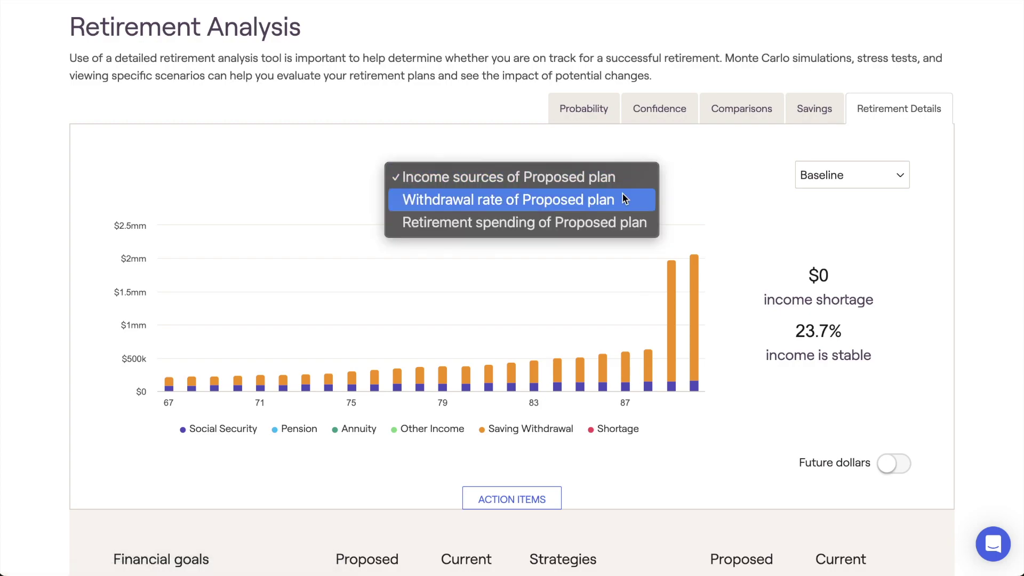
click(621, 221)
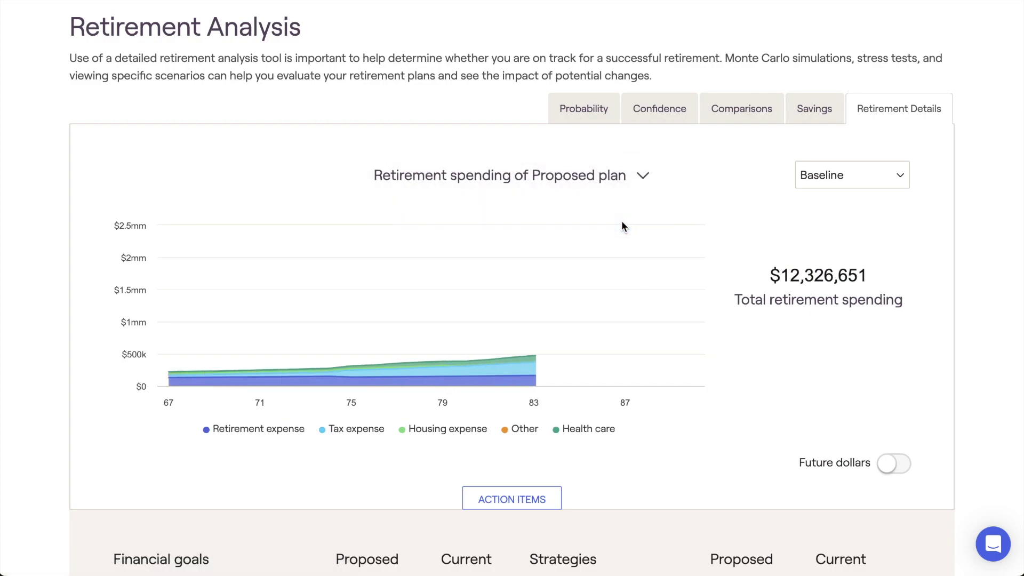
click(586, 429)
click(524, 429)
click(465, 437)
click(377, 433)
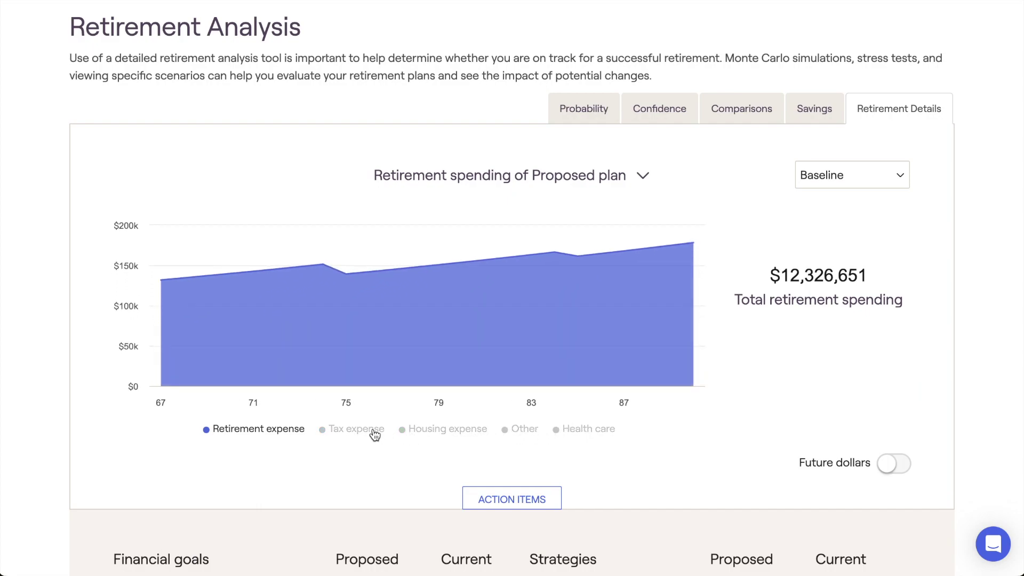
mouse_move(315, 384)
click(992, 543)
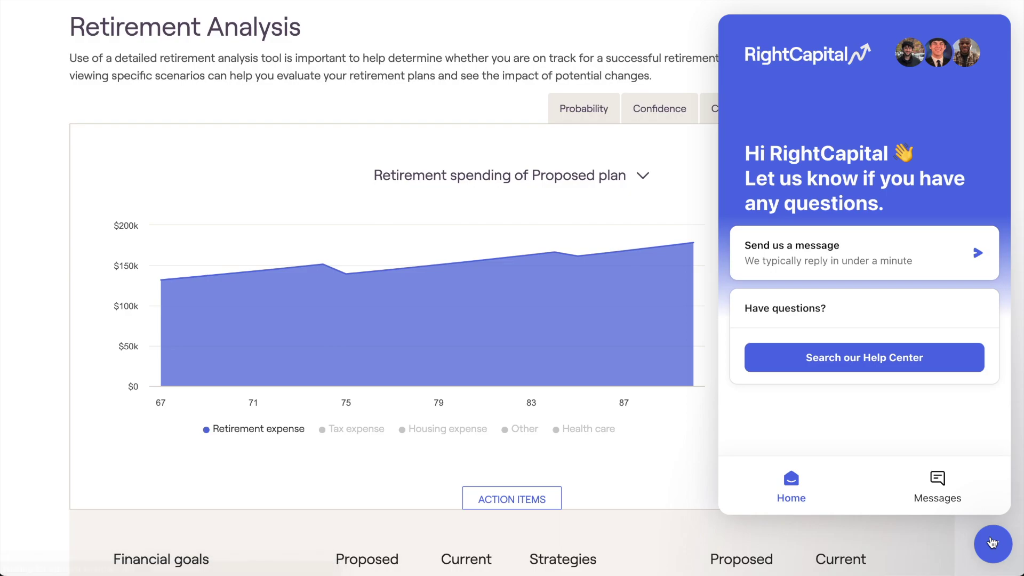